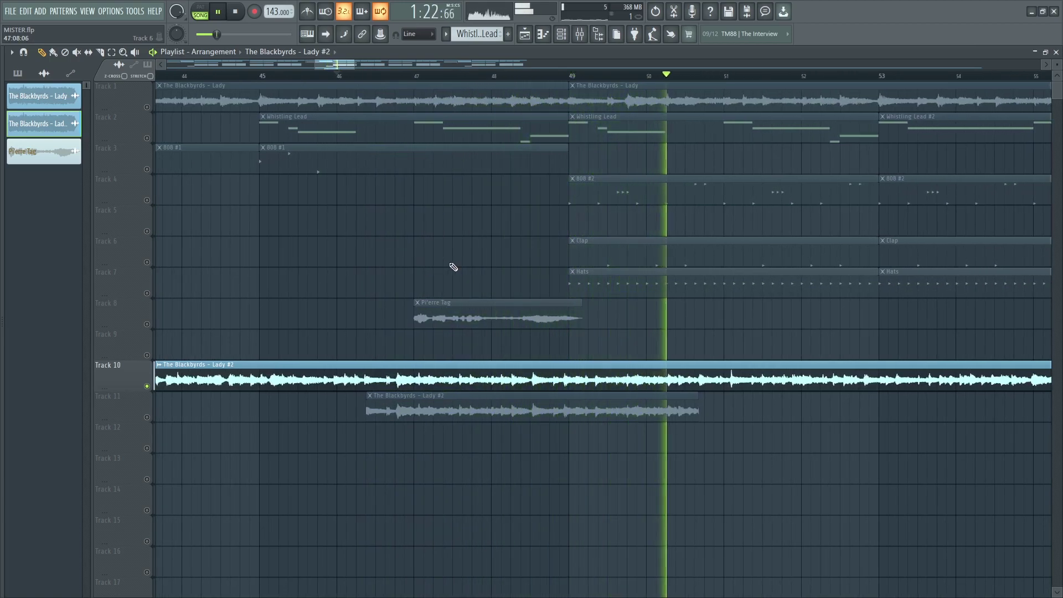
Stop playback and solo Track 11 in the playlist
key("space")
scroll(422, 271, "down", 1)
scroll(371, 278, "down", 8)
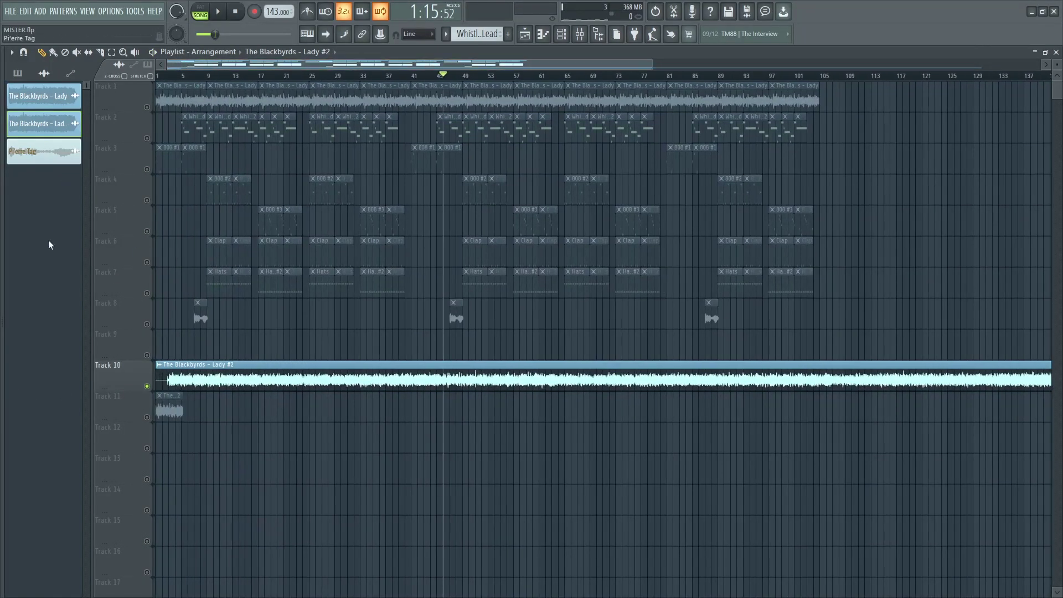
scroll(57, 249, "up", 9)
right_click(148, 417)
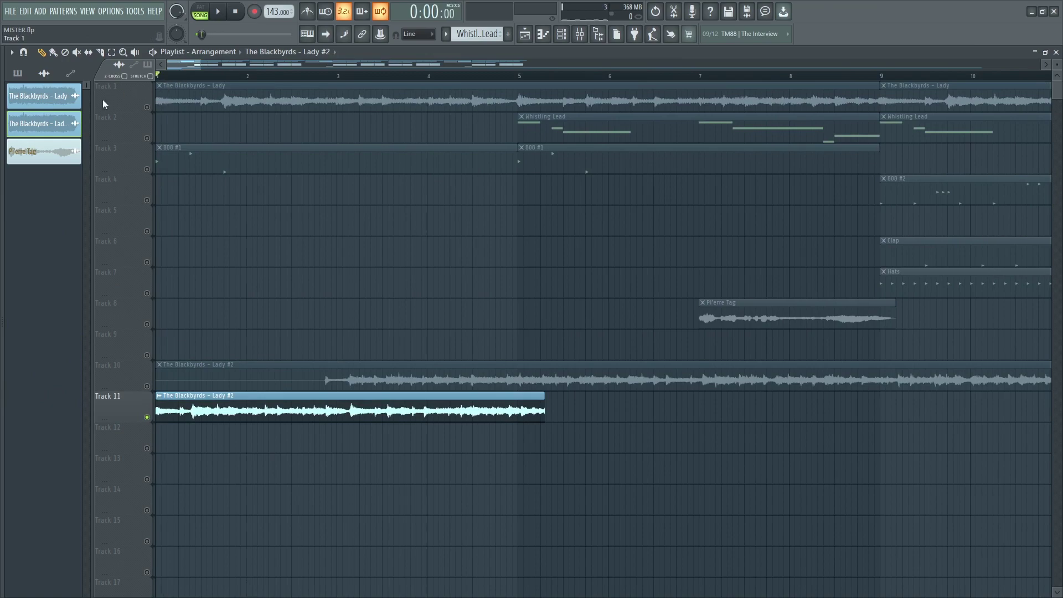
Set the Track 11 sample's pitch shift to -400 cents and stretch its clip to 8 bars, ending at bar 9
double_click(233, 416)
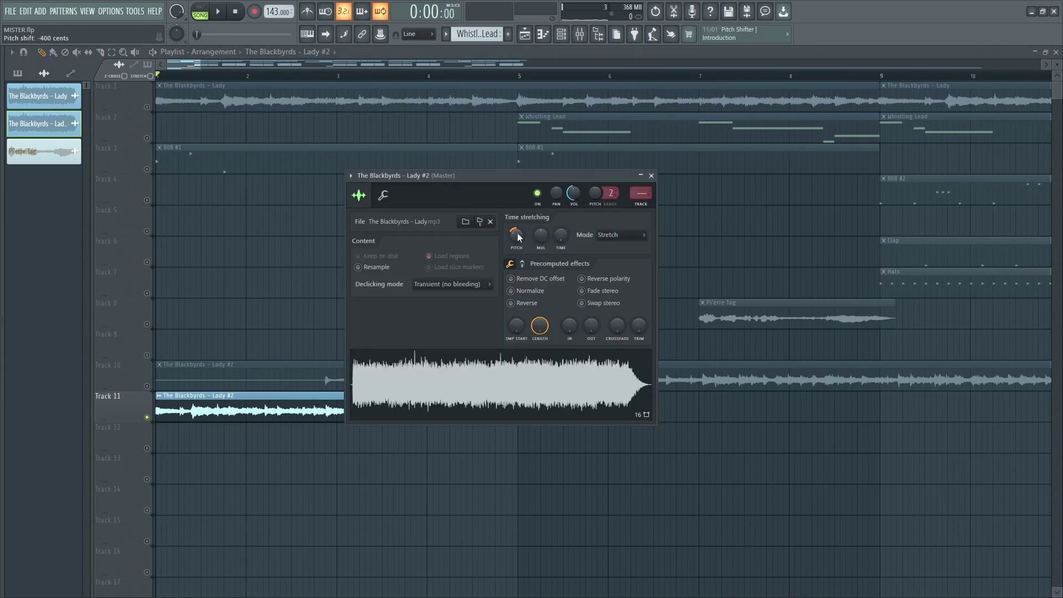
key("Escape")
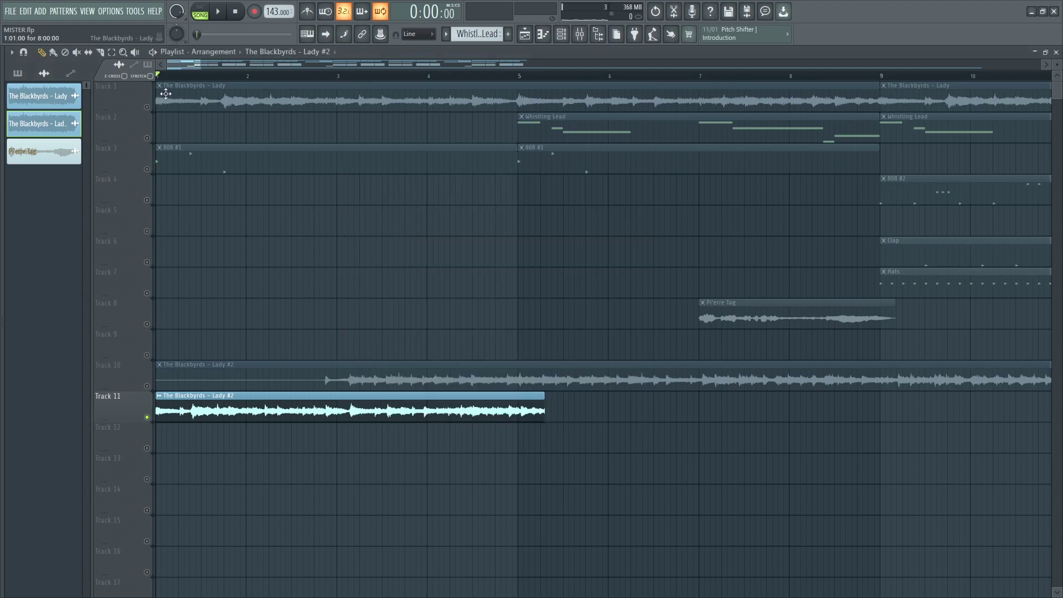
left_click_drag(544, 404, 869, 406)
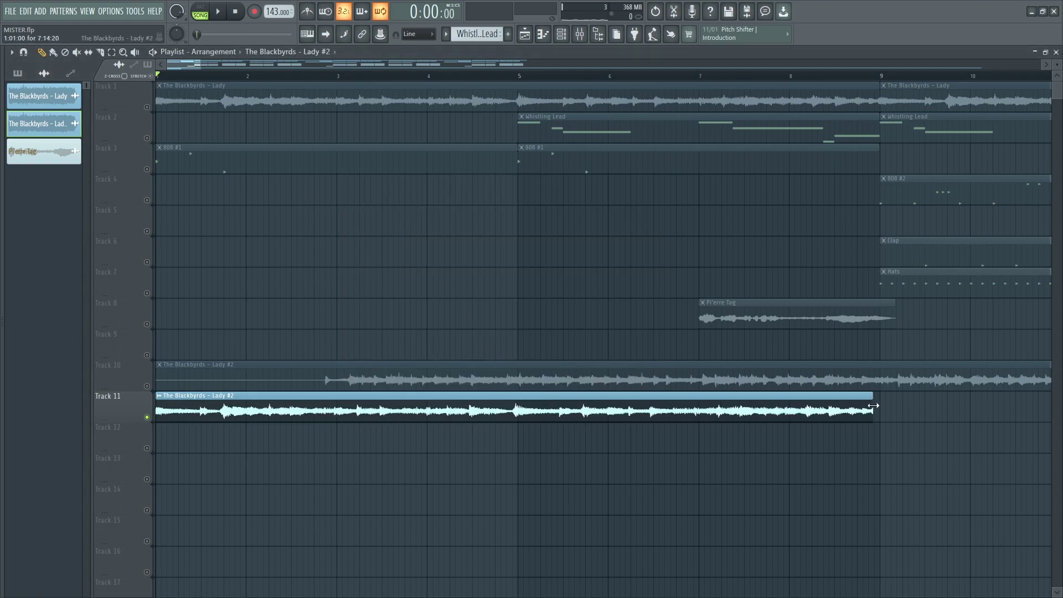
scroll(880, 405, "up", 8)
left_click_drag(994, 409, 913, 413)
scroll(582, 233, "down", 5)
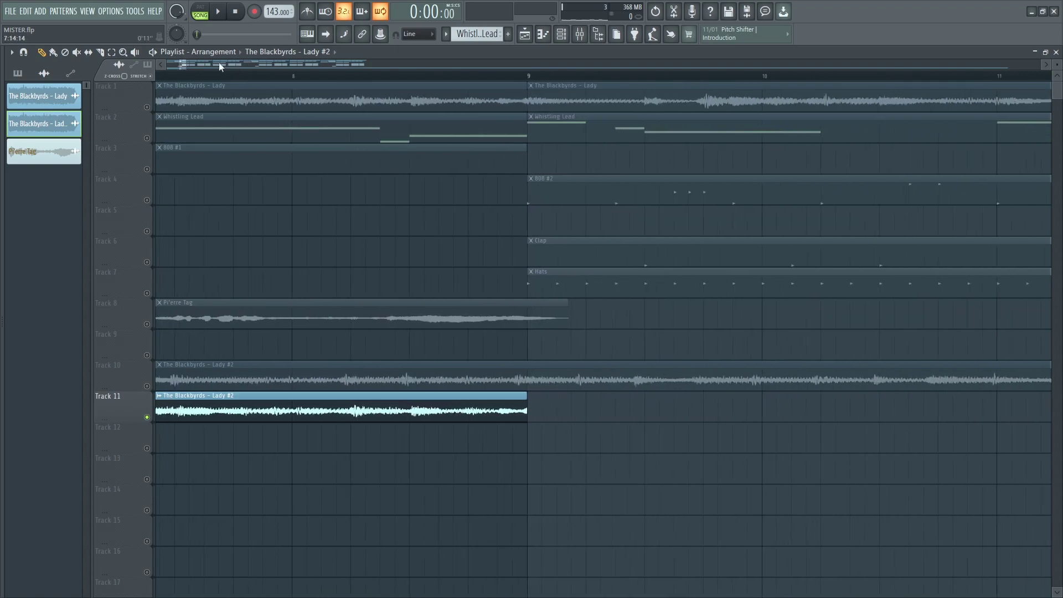
Play the stretched Track 11 clip from the start and check its sample settings during playback
left_click_drag(180, 62, 166, 62)
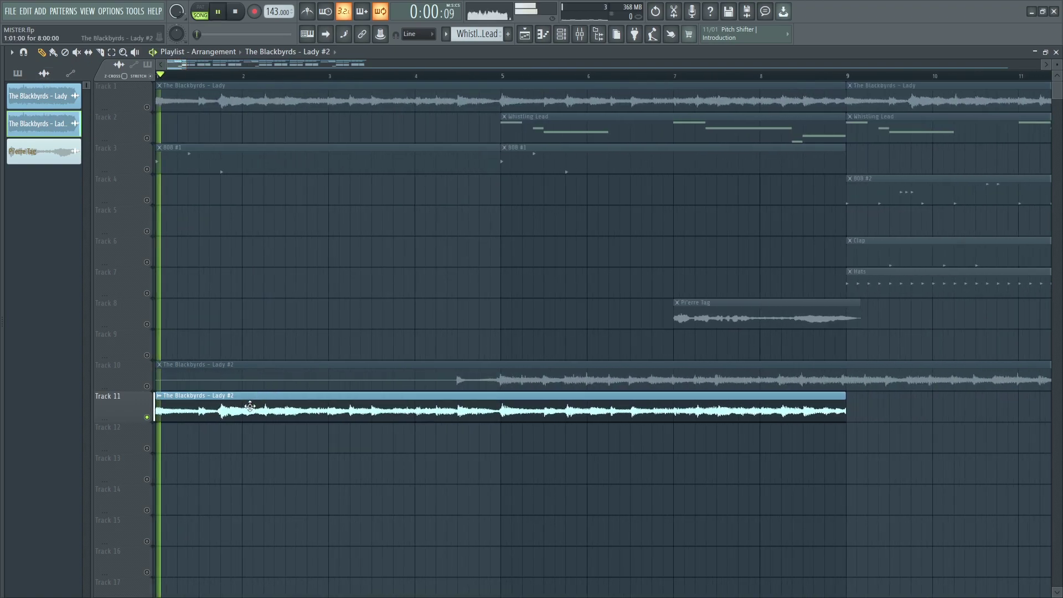
double_click(583, 380)
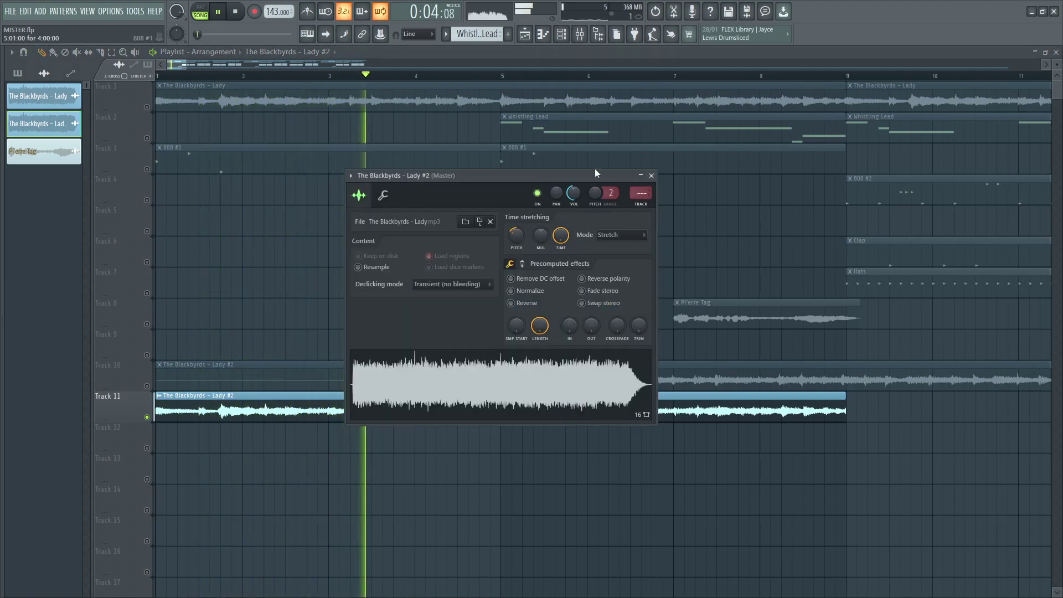
left_click(651, 175)
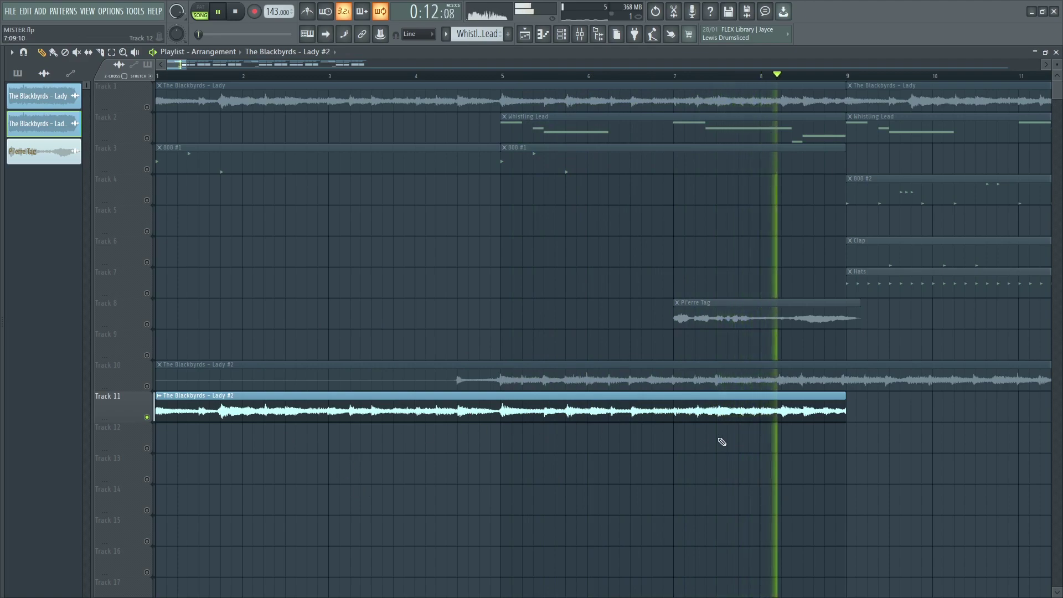
key("space")
Route The Blackbyrds - Lady #2 sample to mixer Insert 1 and show that insert's Fruity parametric EQ 2
double_click(605, 410)
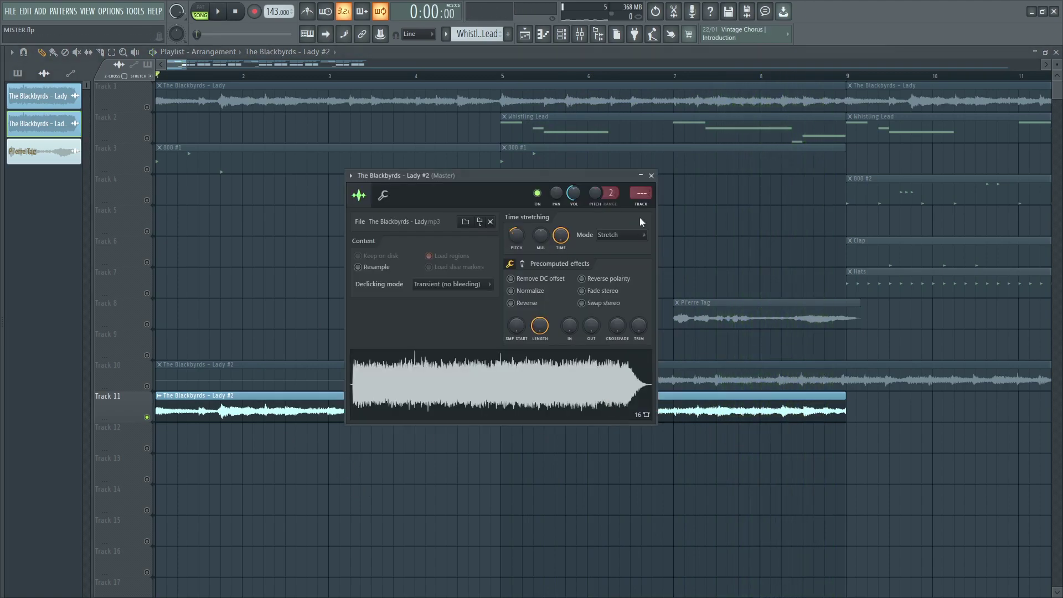
left_click(643, 194)
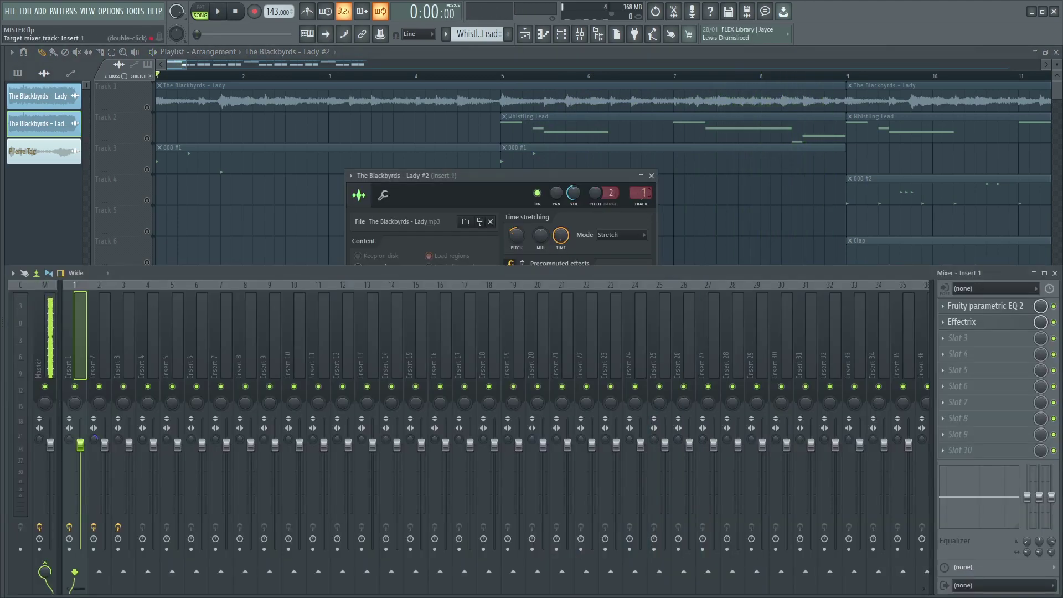
left_click(652, 176)
left_click(982, 308)
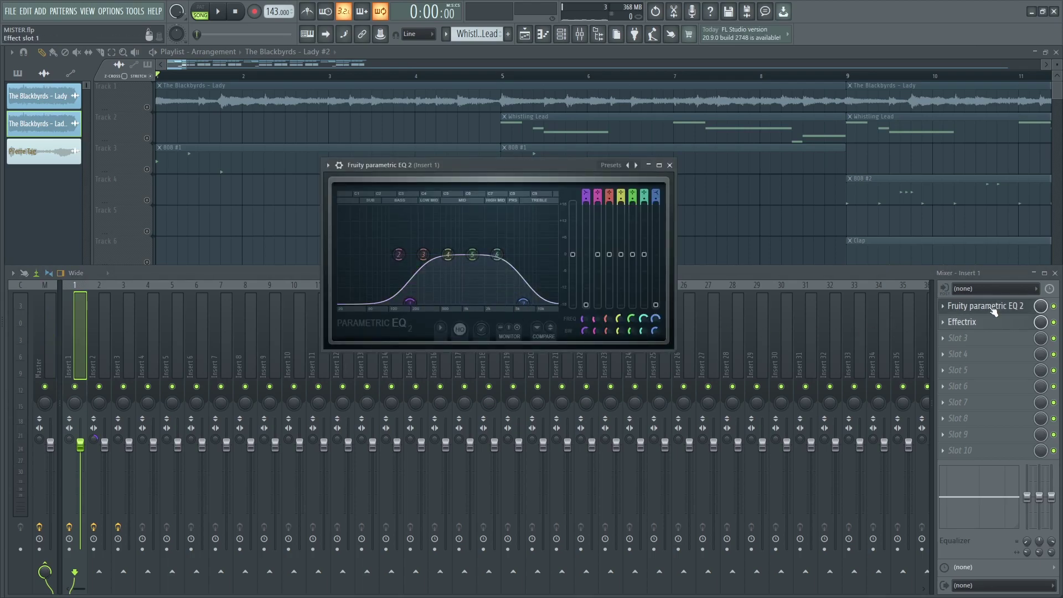
Load the Talking Aunt preset for Effectrix's Filter on Insert 1, with envelope peak at 80% and mix at 40%
left_click(985, 322)
left_click(529, 396)
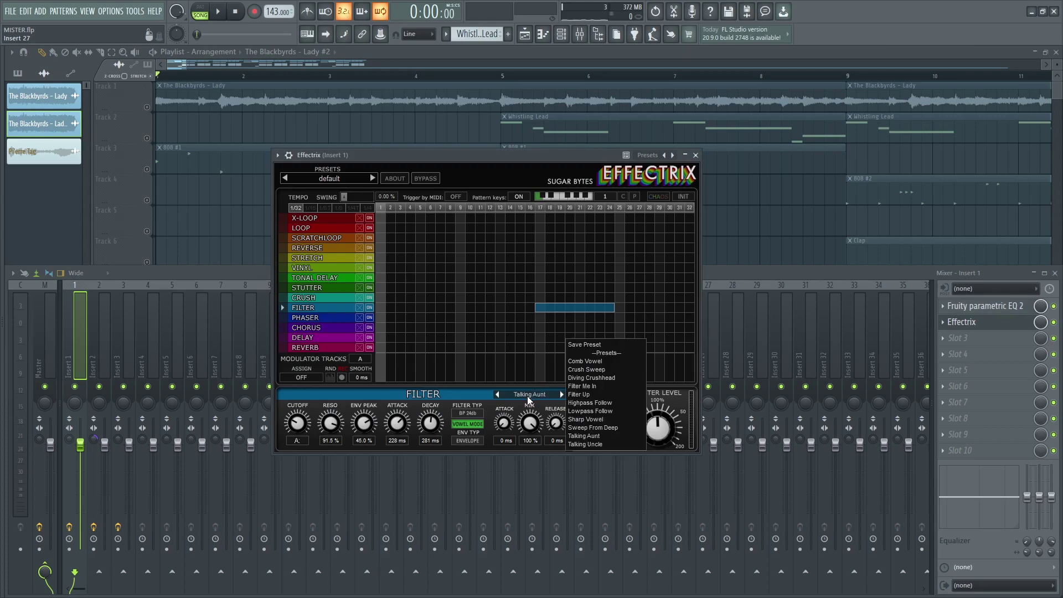
left_click(583, 437)
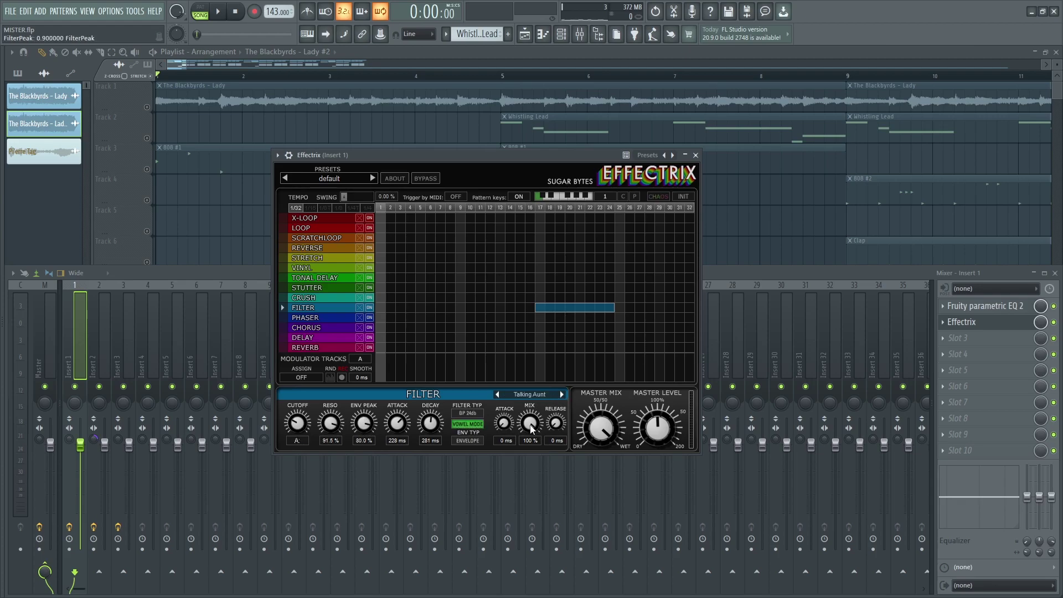
left_click_drag(528, 482, 526, 488)
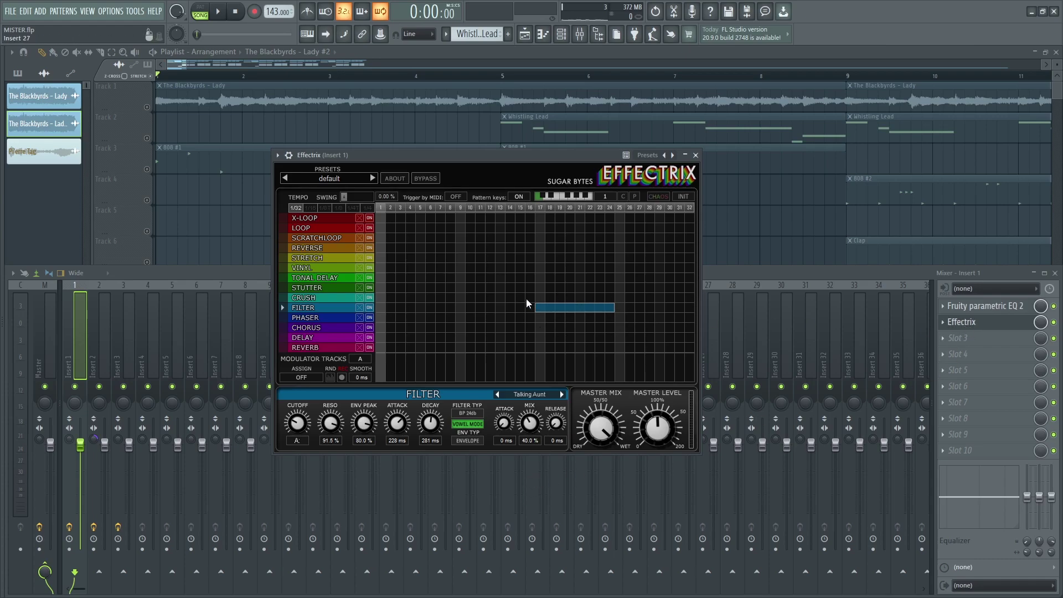
left_click(954, 324)
Play the Track 11 clip through its effects from the start of the playlist, and stop playback
key("F9")
key("space")
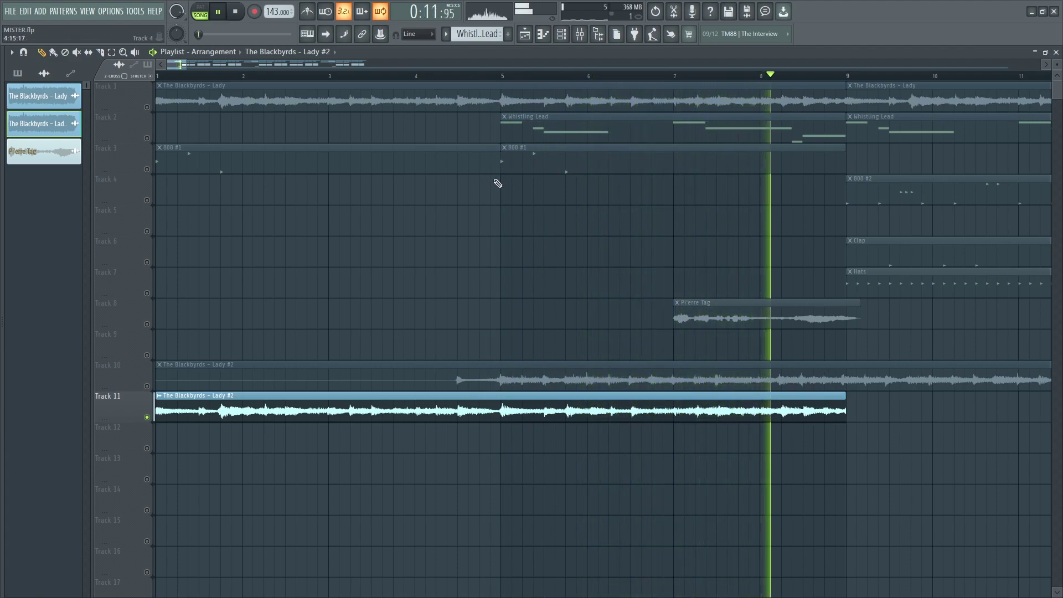
key("space")
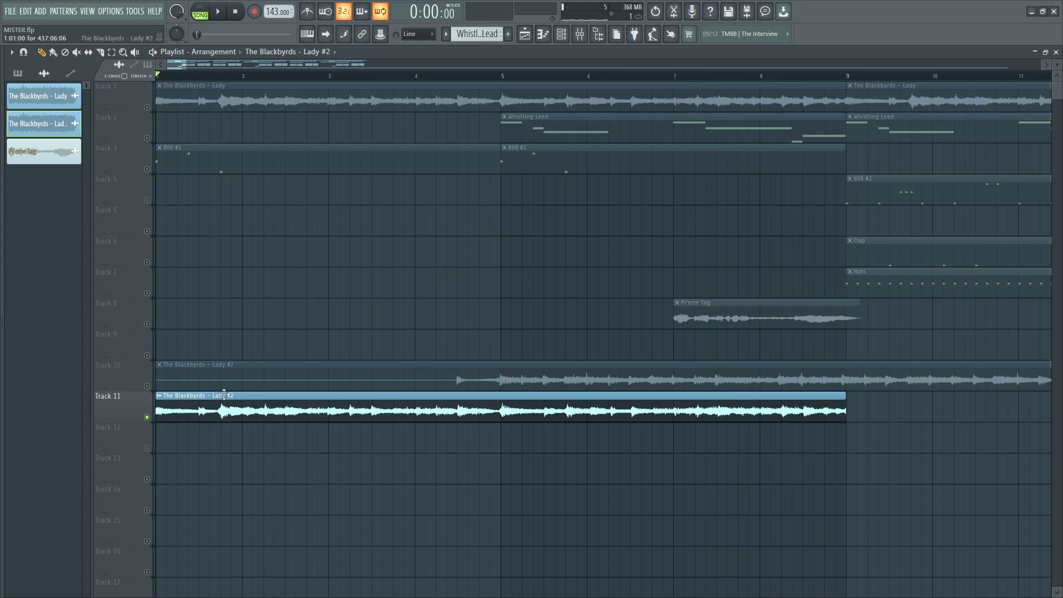
Delete the clips on Tracks 11 and 10, and unmute all the playlist tracks
right_click(225, 396)
right_click(205, 386)
right_click(148, 108)
scroll(134, 129, "down", 6)
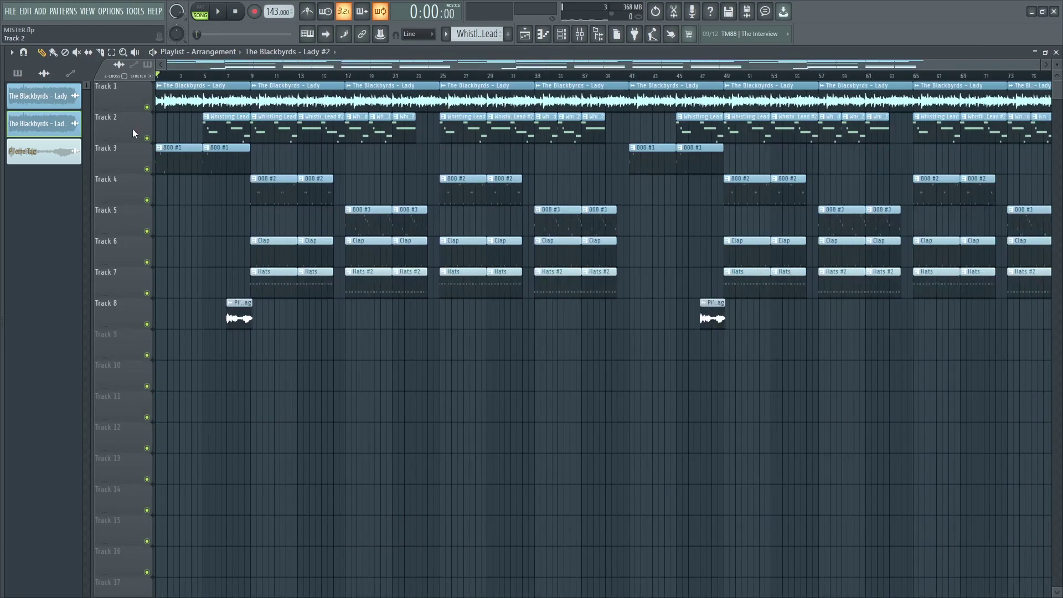
scroll(133, 133, "down", 3)
Select the Resonating Lead patch from 007 Soft Leads for part A of the Xpand!2 channel
left_click(542, 34)
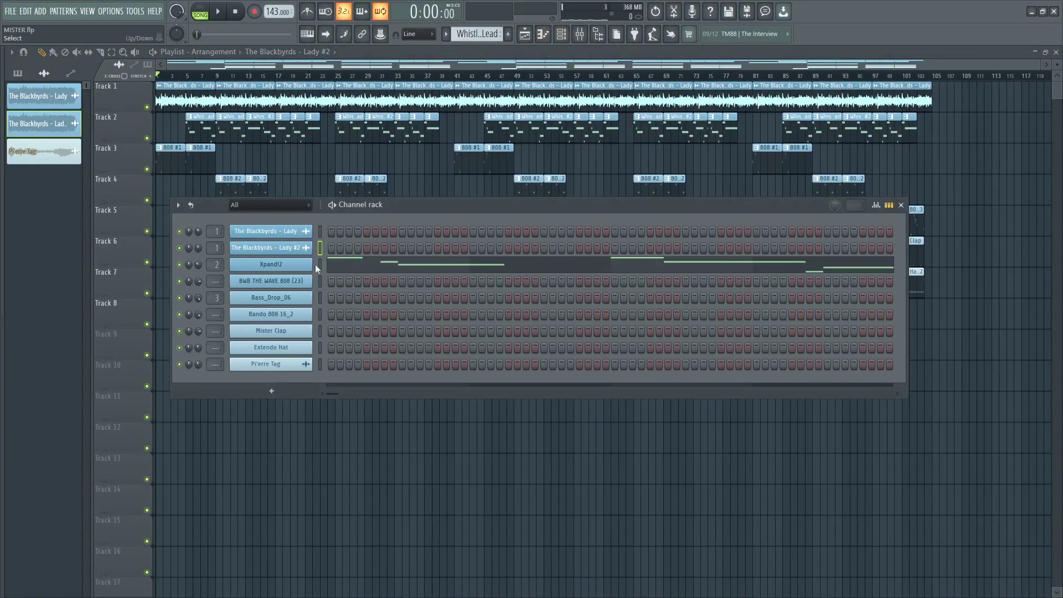
left_click(284, 270)
left_click(380, 241)
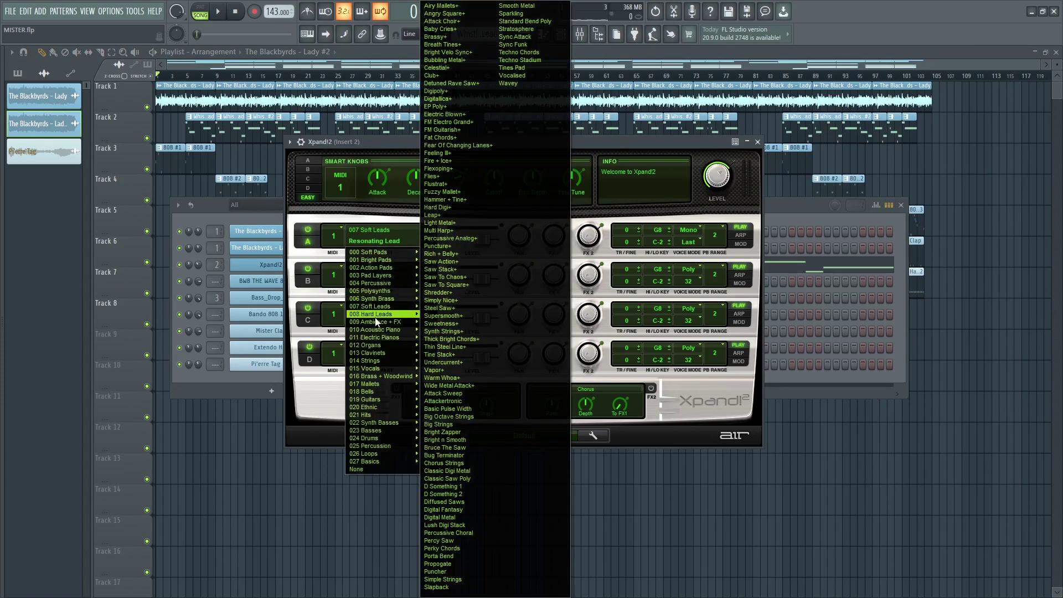
mouse_move(412, 307)
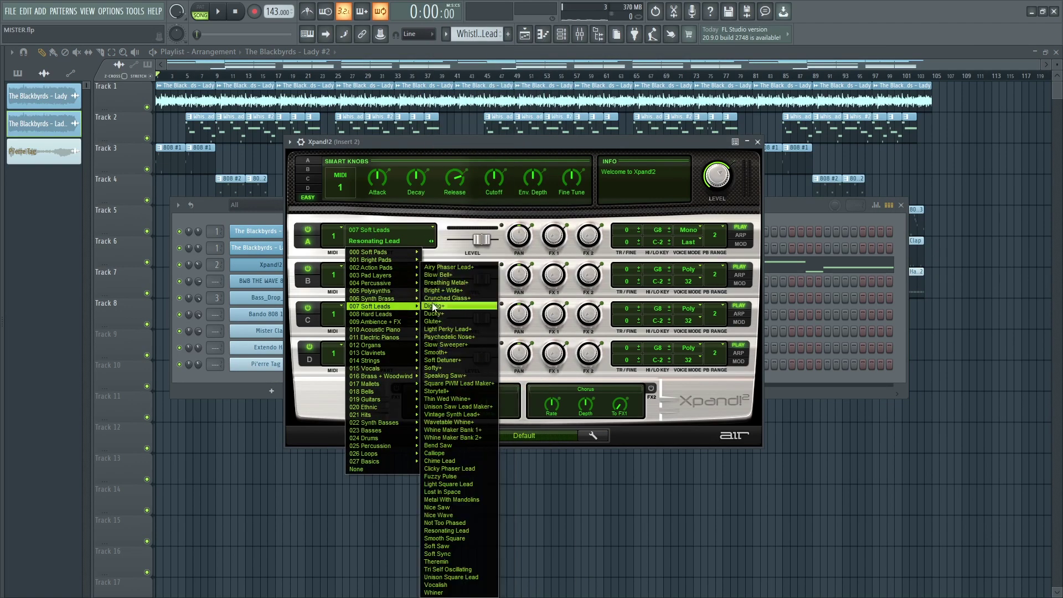
left_click(447, 531)
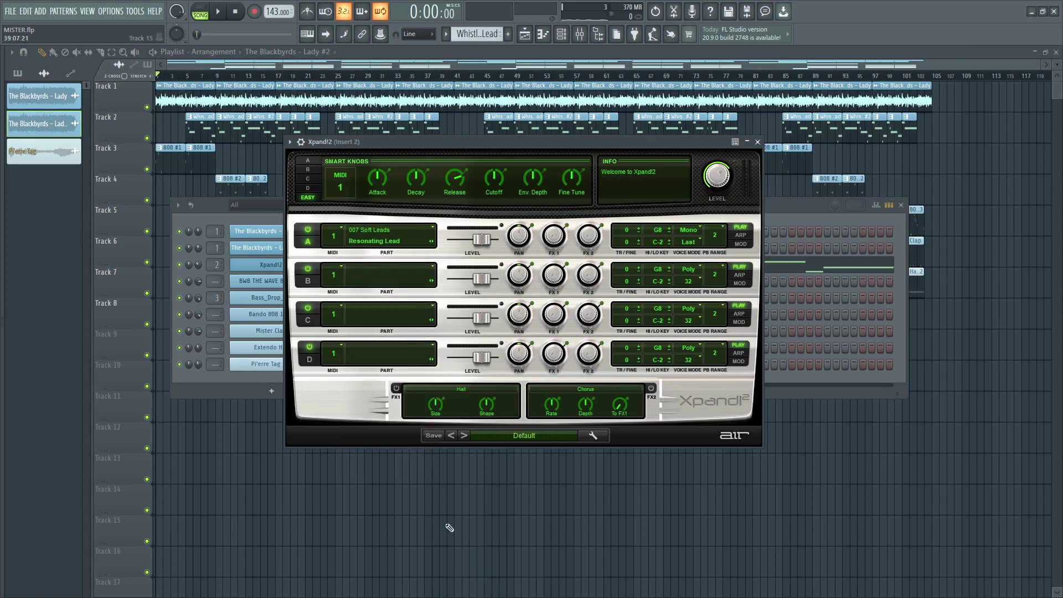
left_click(758, 143)
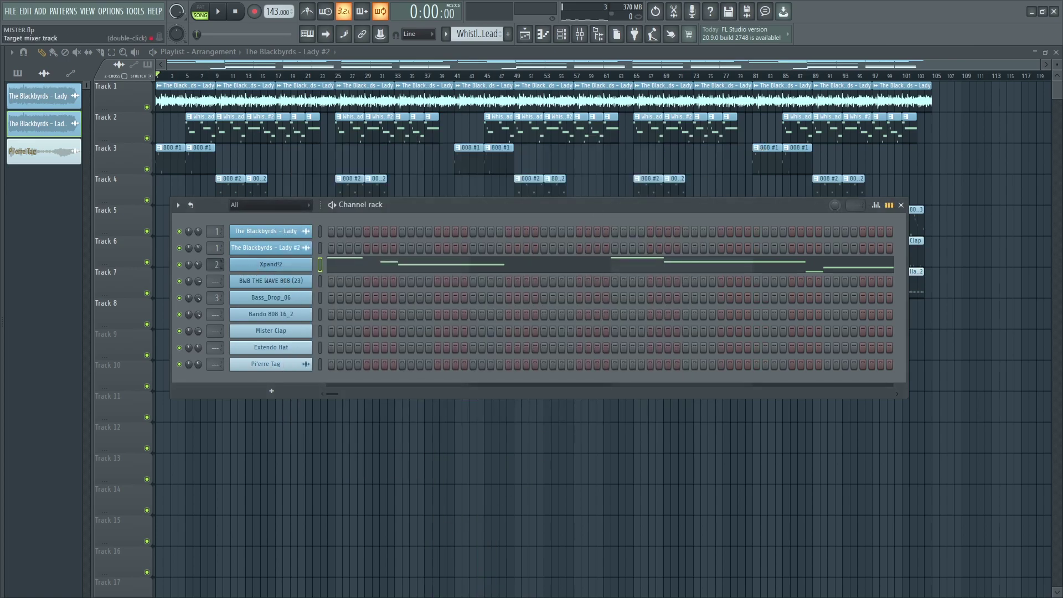
Inspect the Fruity parametric EQ 2 curve on the Xpand!2 channel's mixer track, Insert 2
double_click(217, 264)
left_click(966, 307)
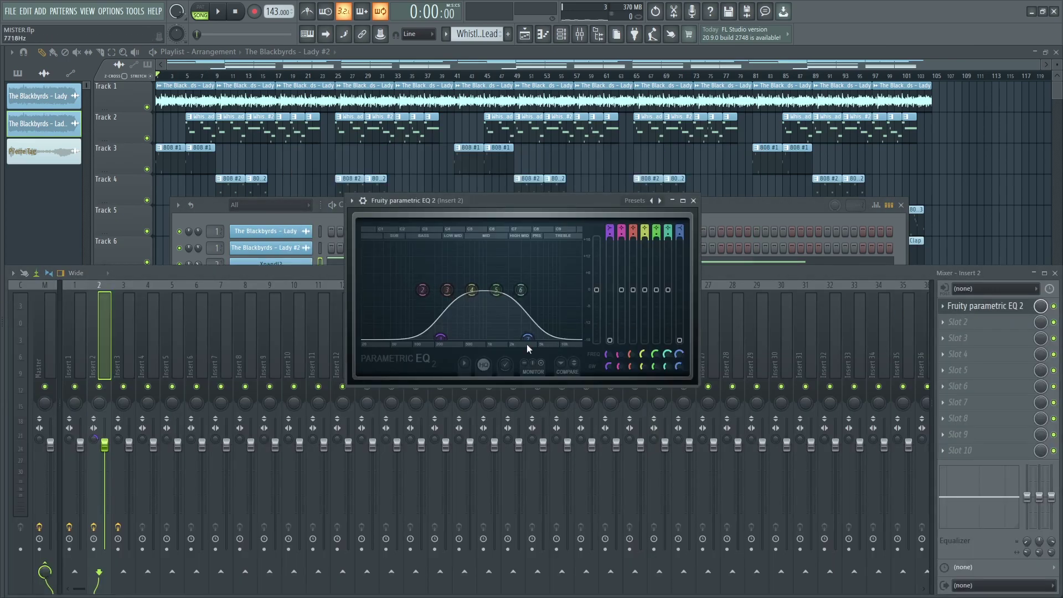
left_click(991, 310)
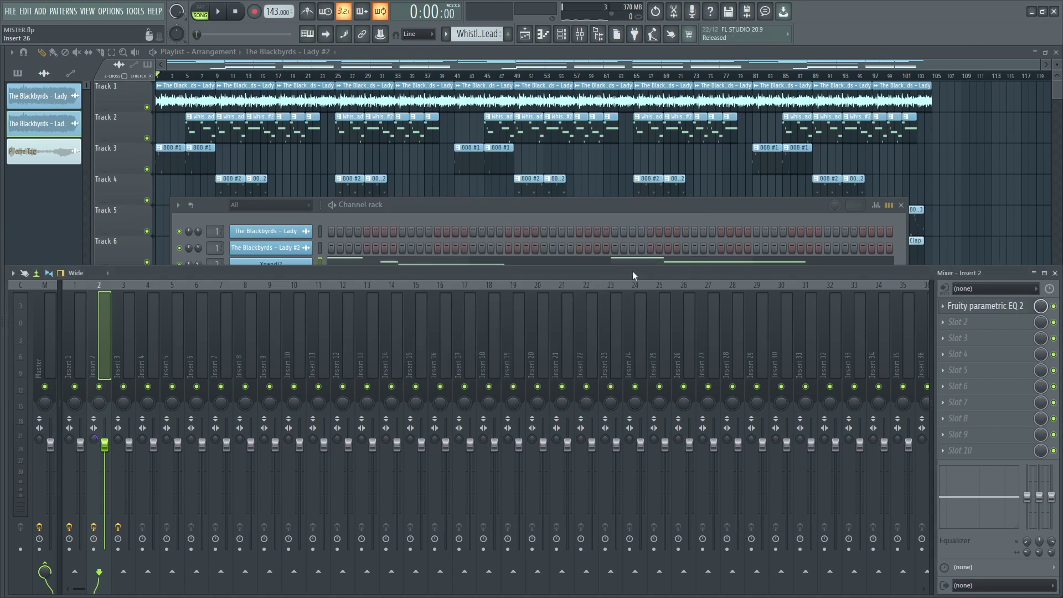
Play back the Whistling Lead and Whistling Lead #2 melodies in Xpand!2's piano roll
key("F7")
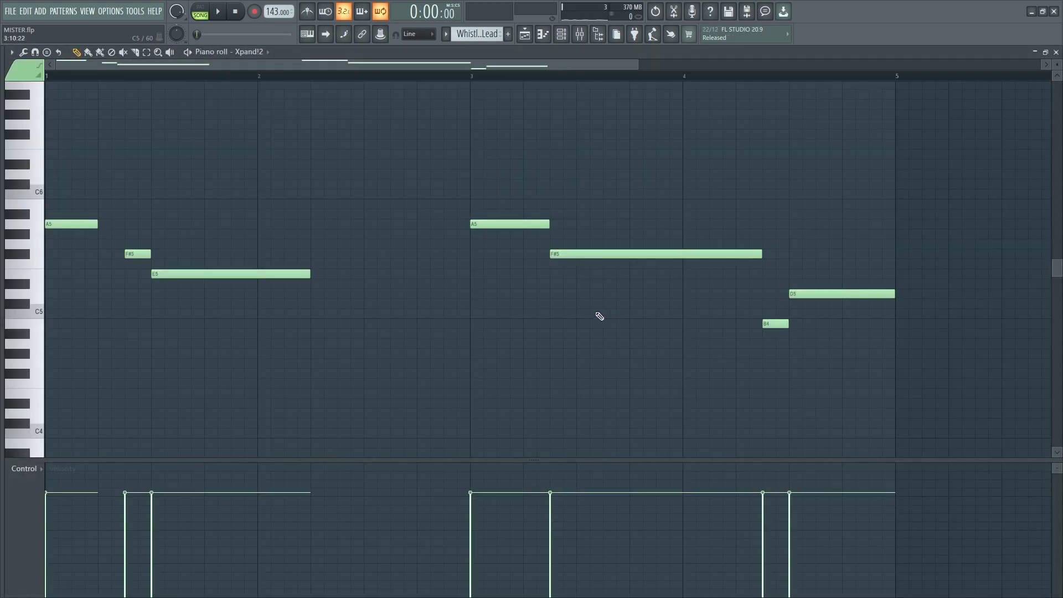
key("space")
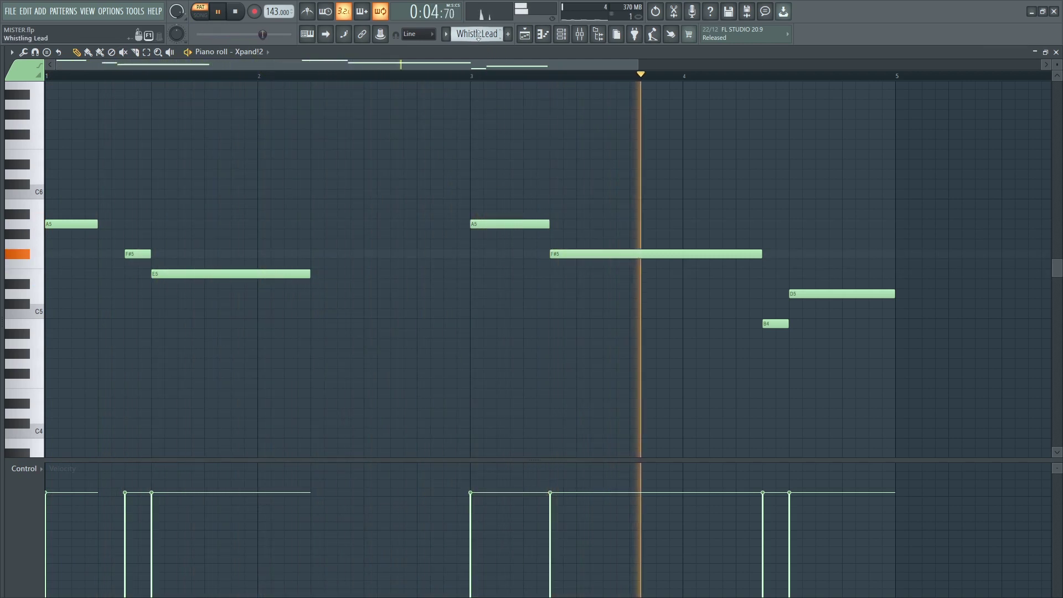
key("space")
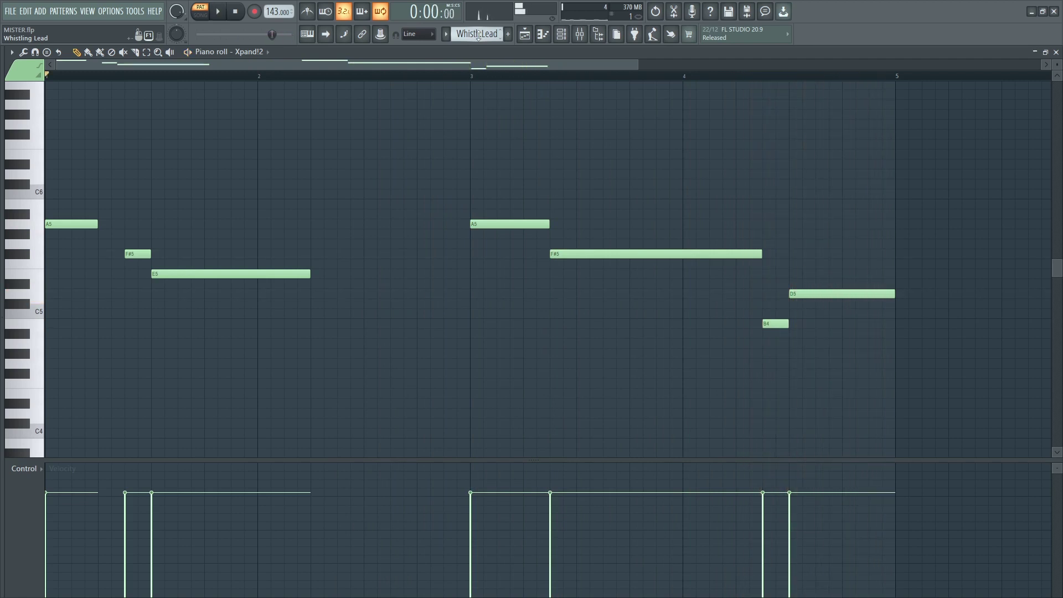
scroll(477, 34, "down", 1)
key("space")
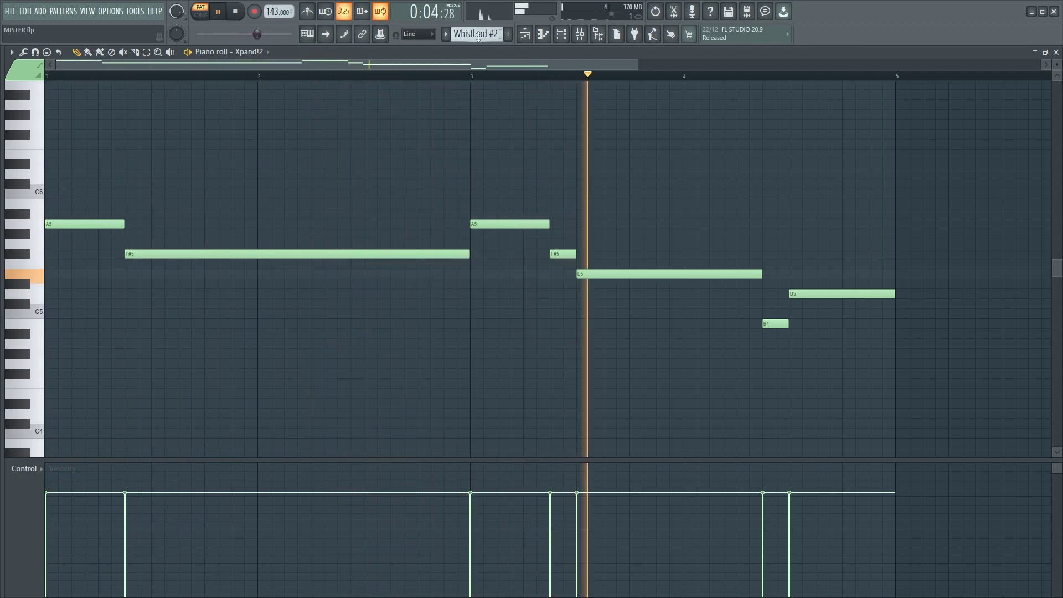
key("space")
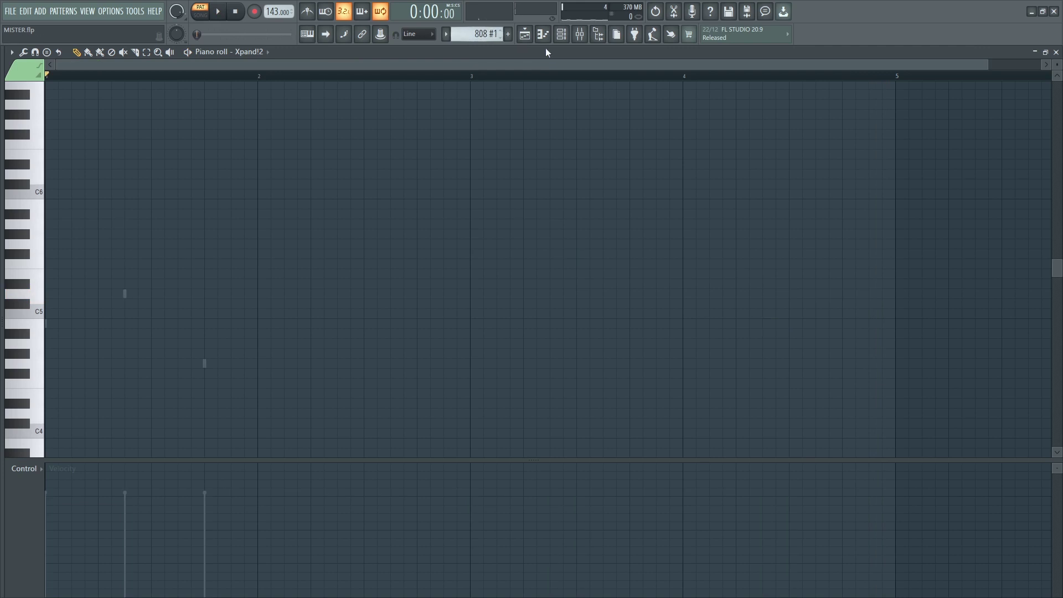
Show the BWB THE WAVE 808 (23) notes of the 808 #1 pattern in the piano roll and play them
left_click(562, 39)
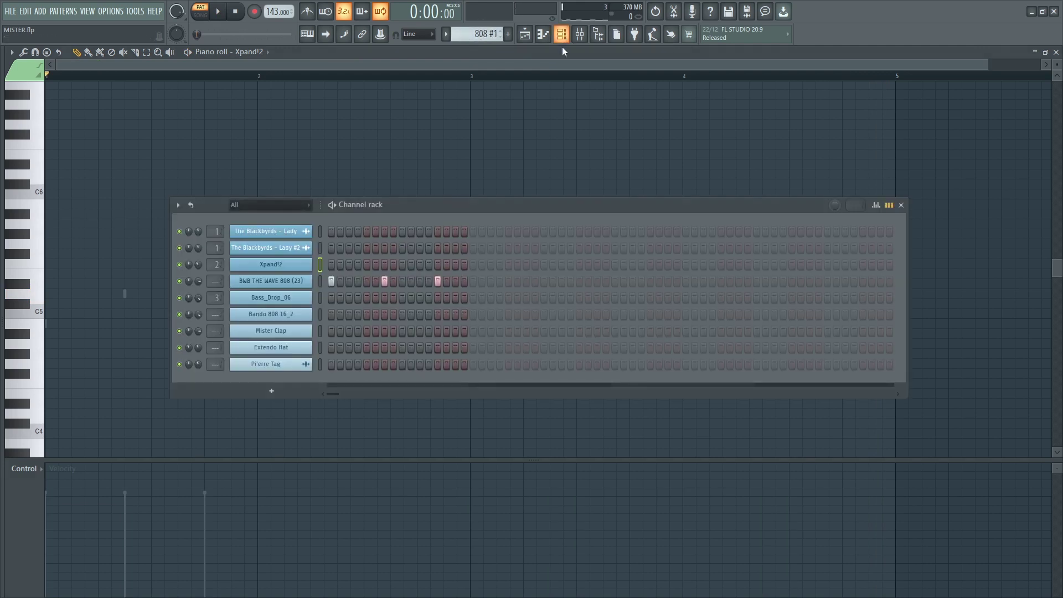
right_click(295, 279)
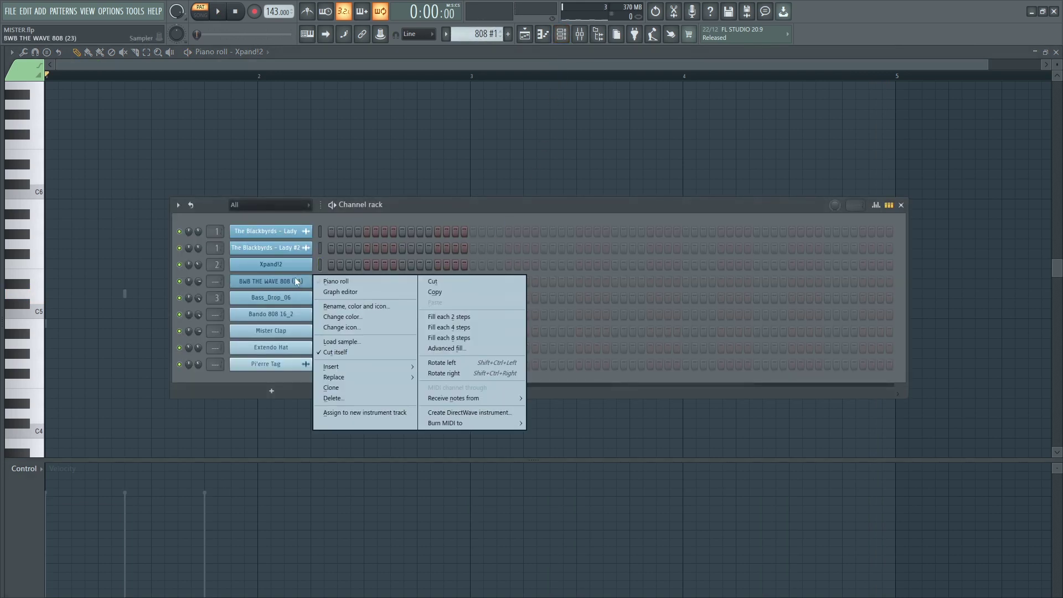
left_click(321, 283)
key("space")
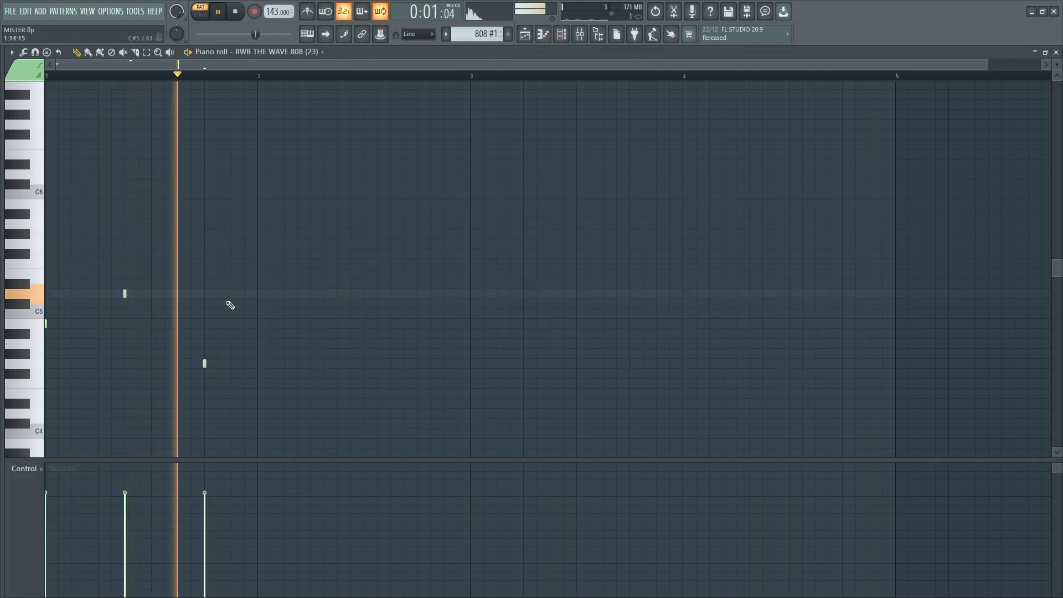
key("space")
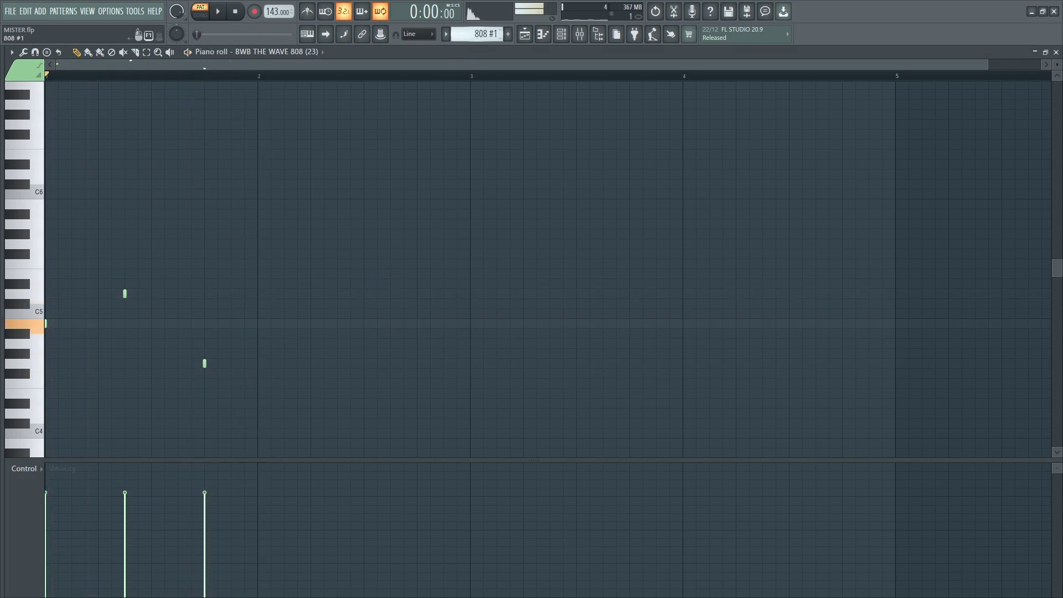
Show the Bass_Drop_06 notes of the 808 #2 pattern in the piano roll and play them
scroll(488, 34, "down", 1)
left_click(560, 35)
right_click(348, 300)
left_click(362, 306)
key("space")
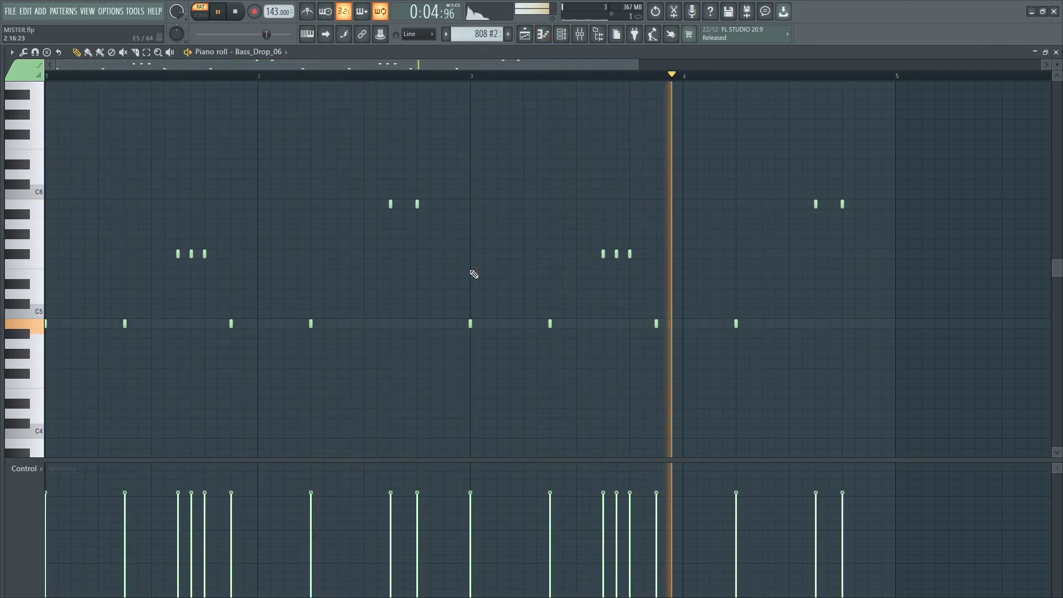
Show the Bando 808 16_2 notes of the 808 #3 pattern in the piano roll and play them through
key("space")
left_click_drag(490, 35, 490, 30)
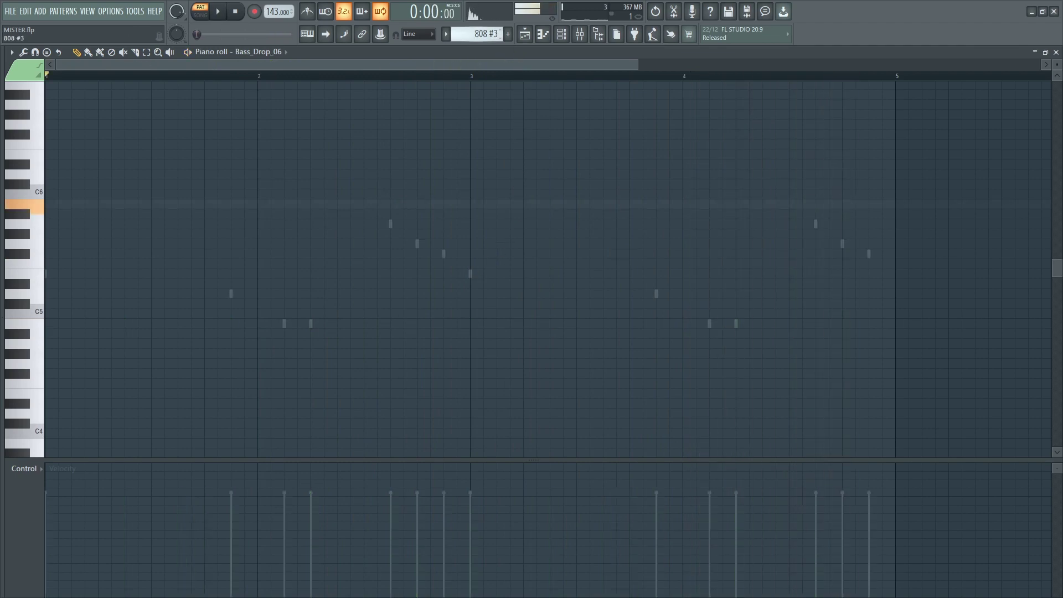
left_click(562, 35)
right_click(313, 308)
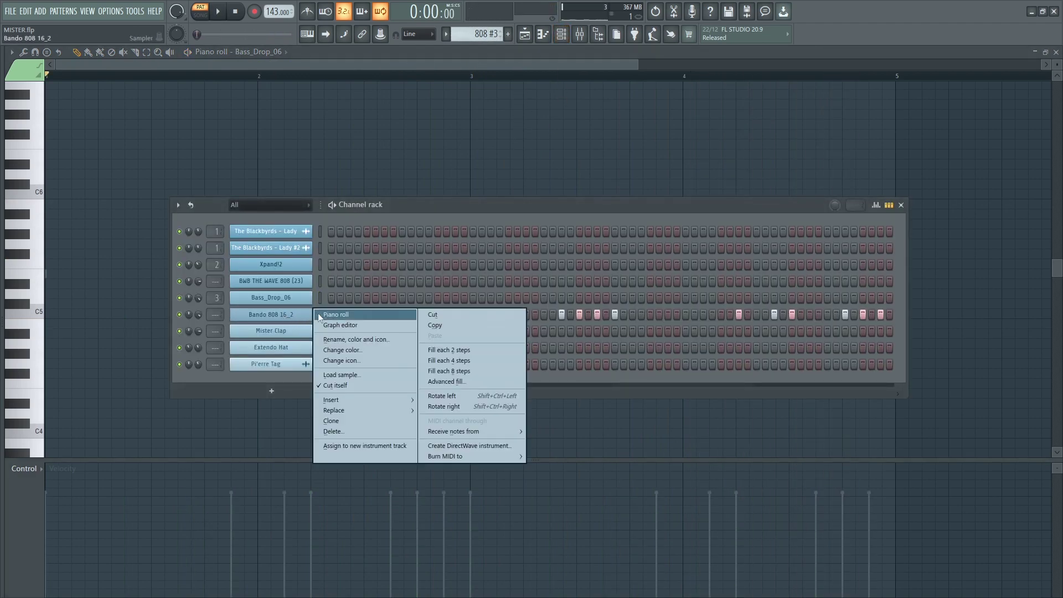
left_click(326, 314)
key("space")
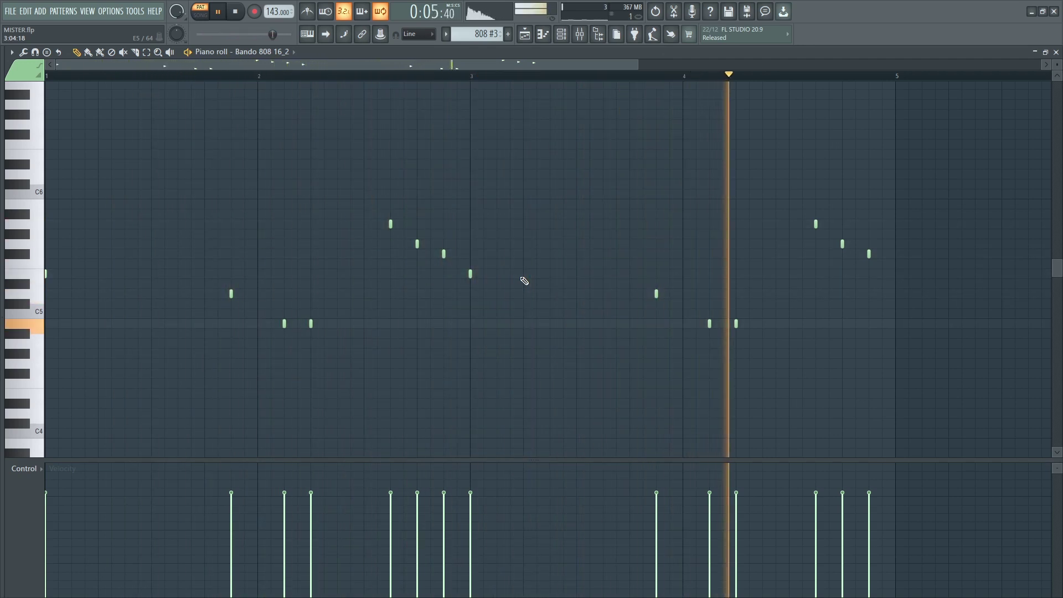
key("space")
Switch to the Clap pattern and play the Mister Clap notes in the piano roll
scroll(496, 36, "up", 2)
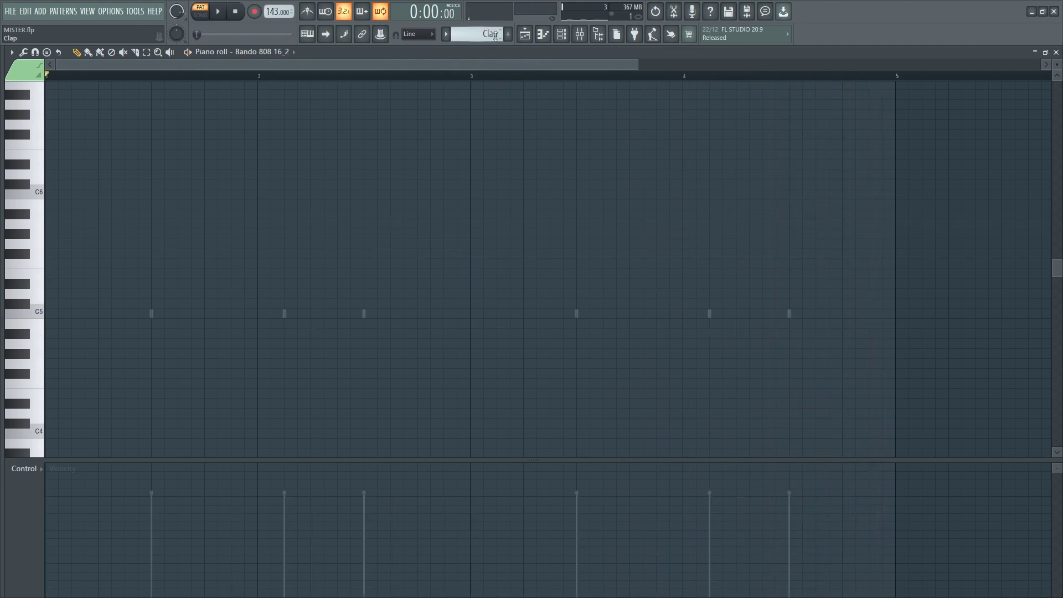
key("space")
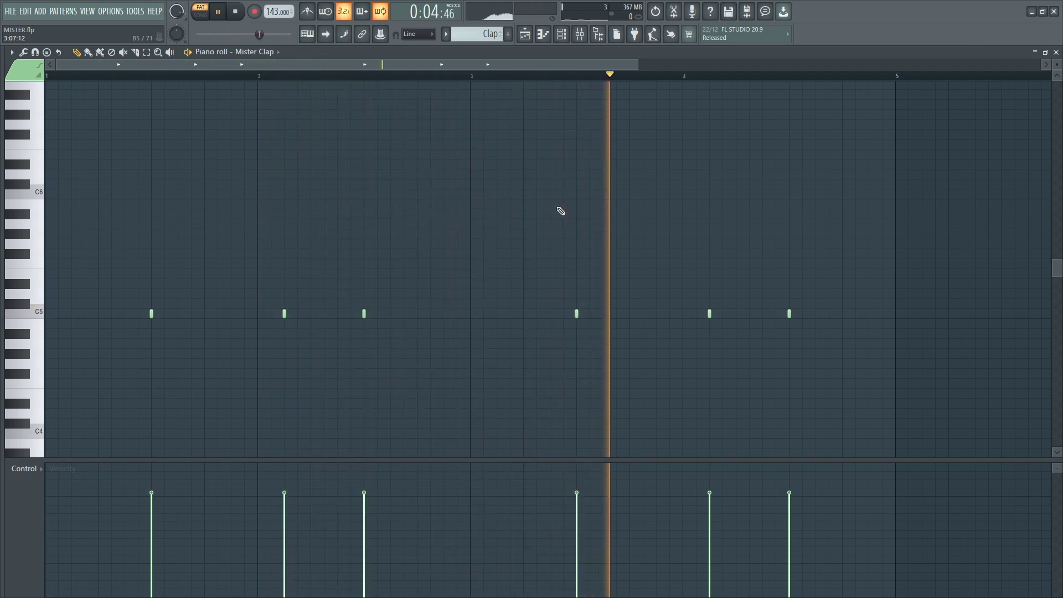
key("space")
Switch to the Hats pattern and inspect the Extendo Hat channel's sampler settings, including its sample start offset
left_click_drag(485, 34, 485, 29)
double_click(497, 354)
left_click(565, 39)
left_click(287, 350)
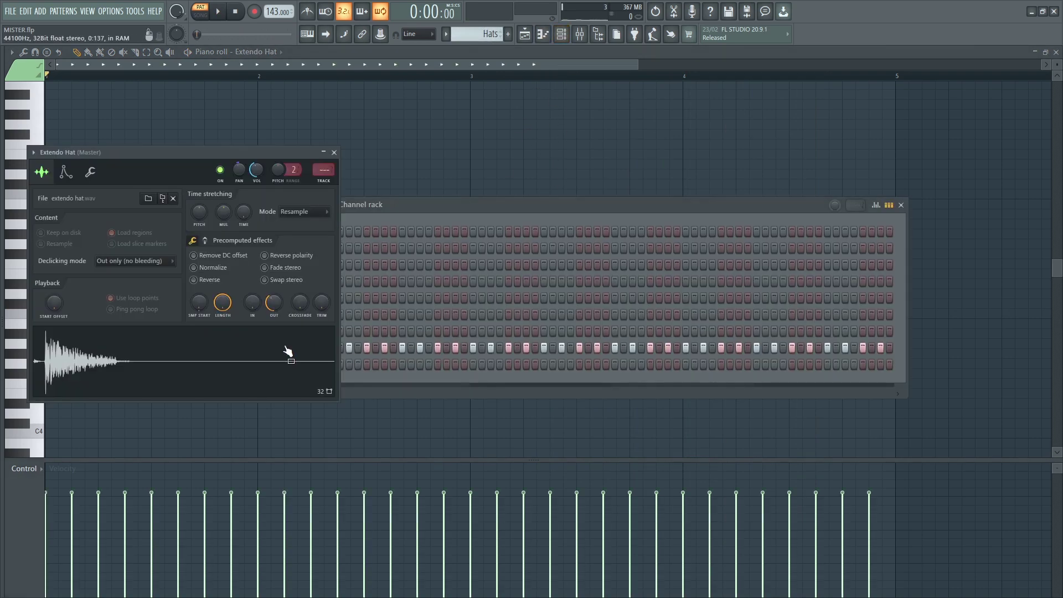
left_click_drag(197, 149, 499, 123)
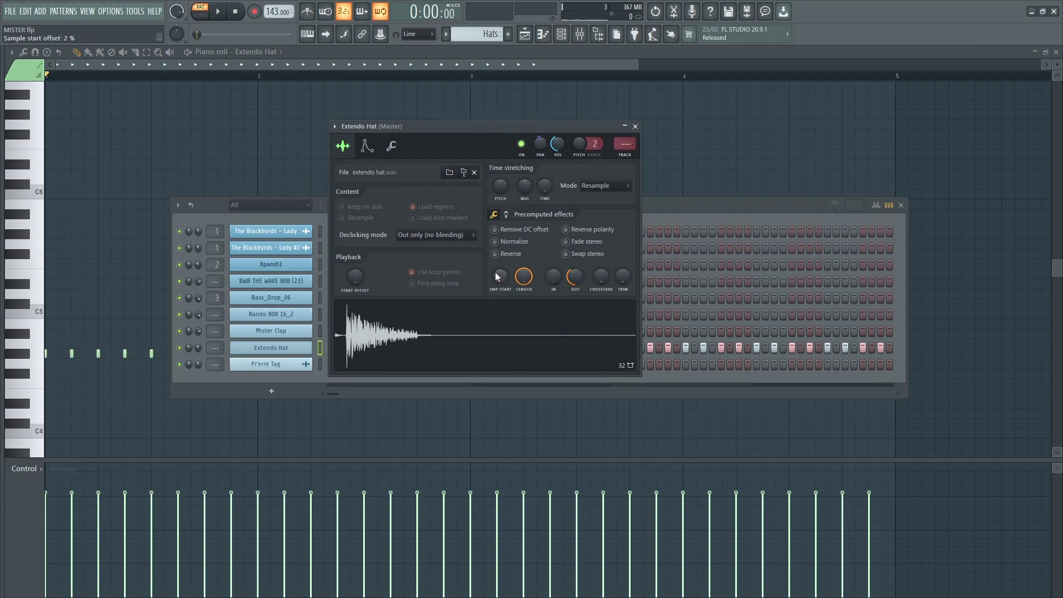
left_click(636, 128)
Play the Extendo Hat notes of the Hats pattern in the piano roll and switch to the Hats #2 pattern
key("space")
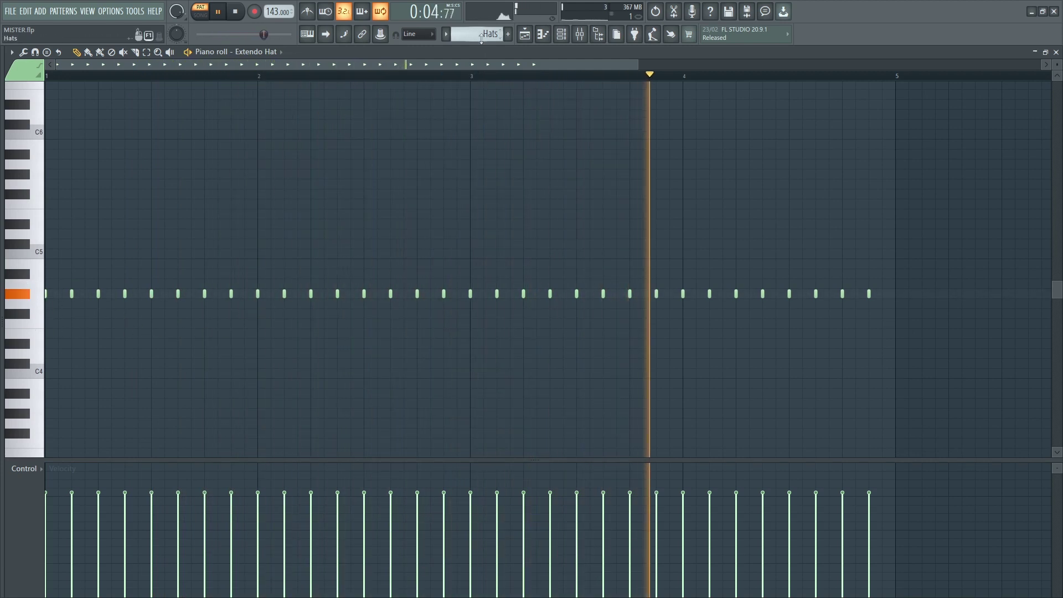
key("space")
scroll(480, 38, "down", 1)
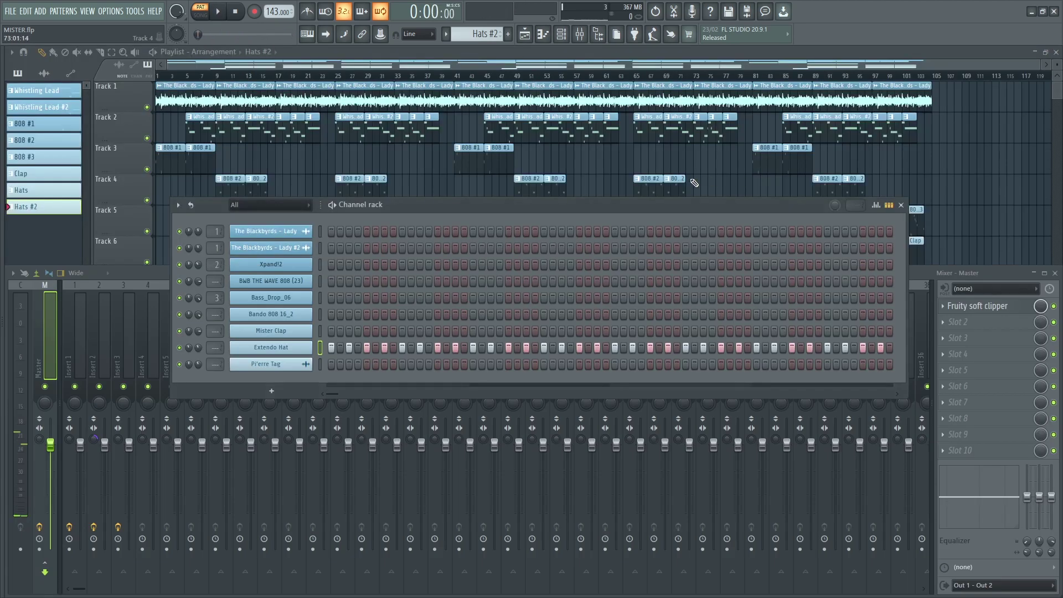
Hide the channel rack and mixer to show the full playlist arrangement
key("F6")
key("F9")
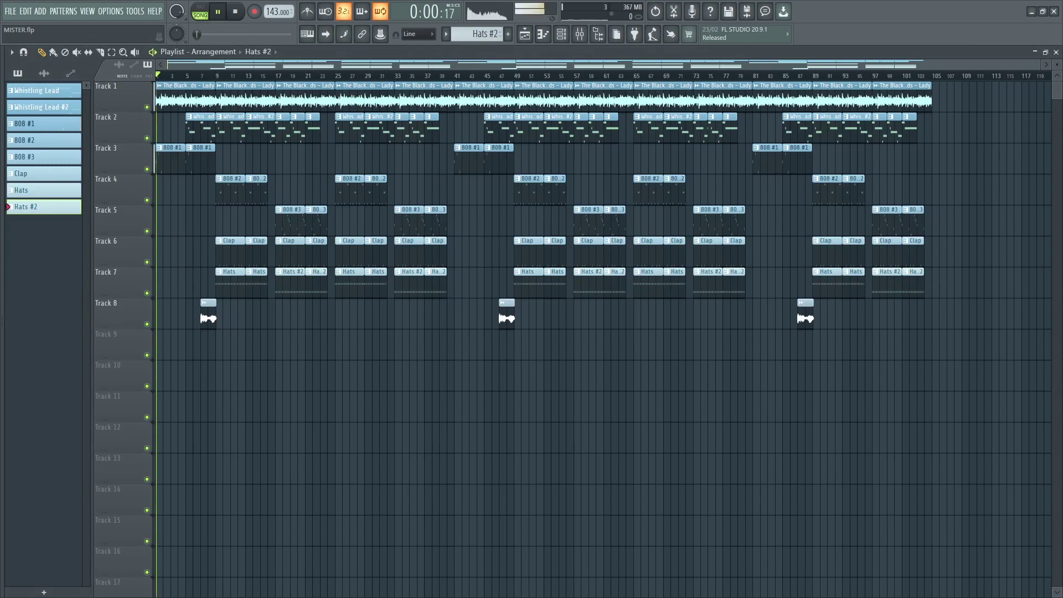